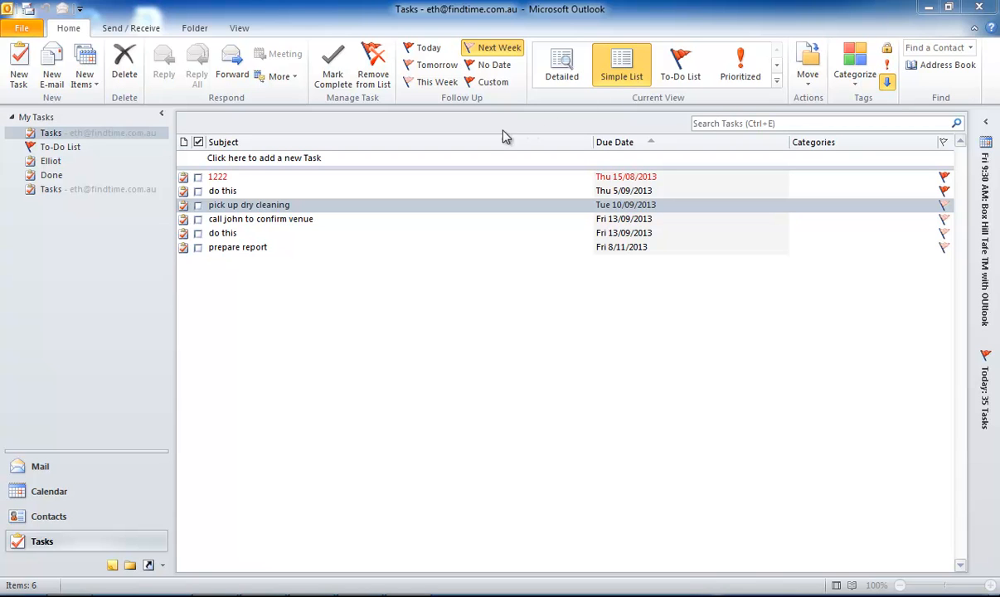
# Add the Priority field as a column just before Subject in the task list using the Field Chooser.
pyautogui.rightClick(351, 150)
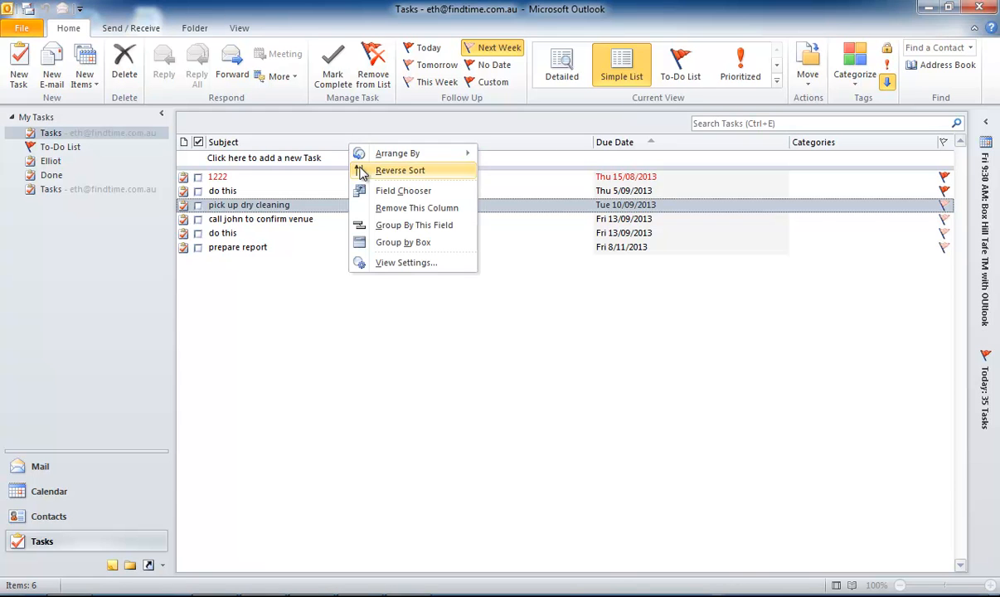
pyautogui.click(448, 196)
pyautogui.moveTo(142, 247); pyautogui.dragTo(516, 229)
pyautogui.scroll(-3, 510, 278)
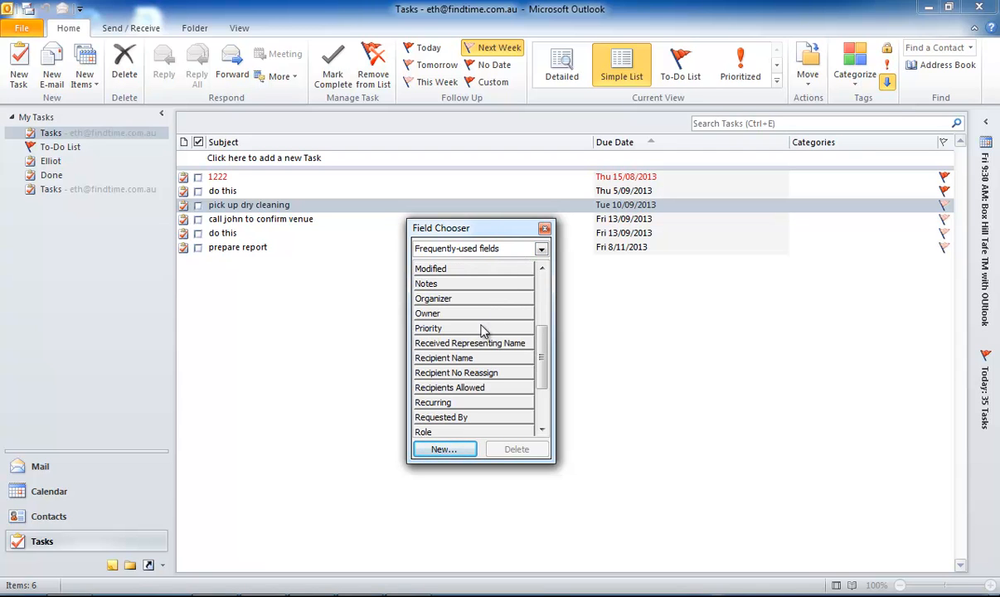
pyautogui.click(440, 329)
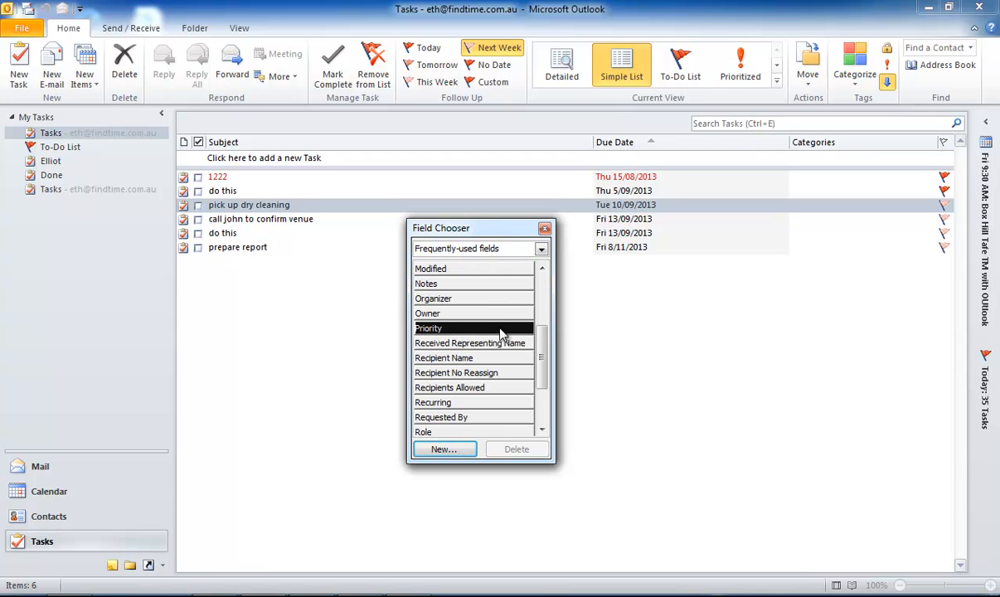
pyautogui.moveTo(475, 331); pyautogui.dragTo(214, 149)
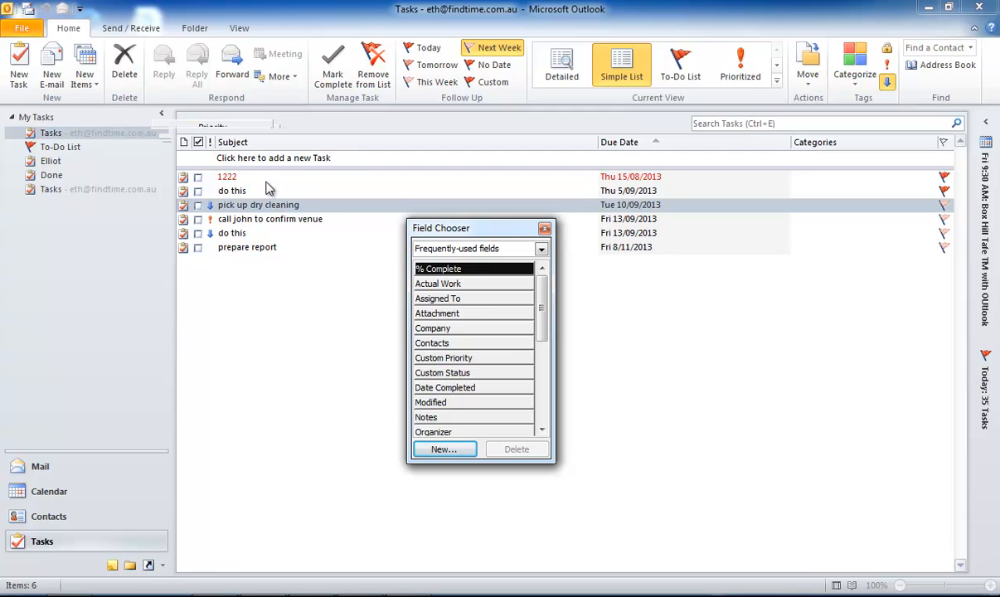
pyautogui.click(544, 229)
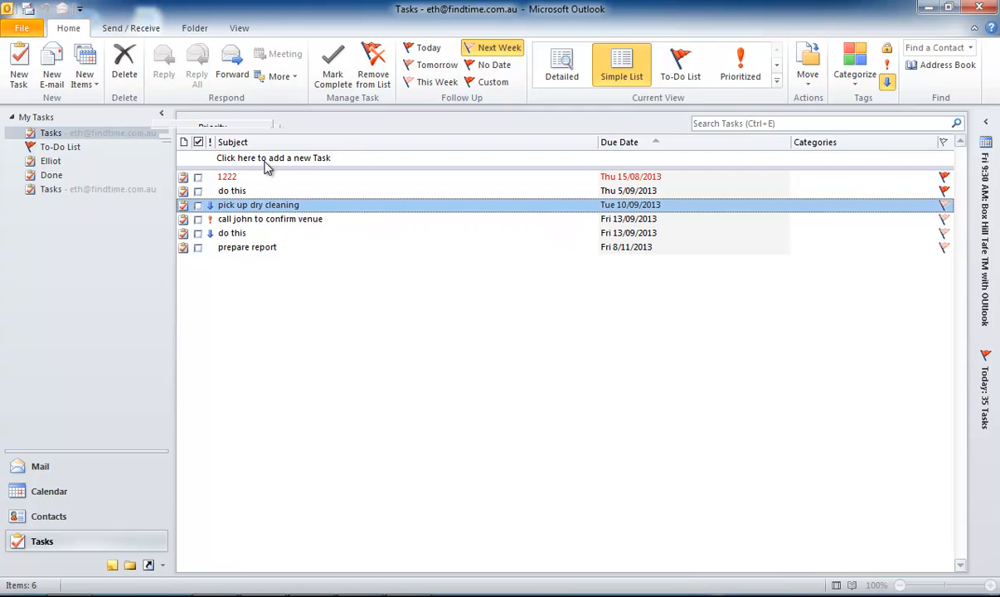
# Sort the task list by priority and group it by the Priority field using the Group By box.
pyautogui.click(211, 142)
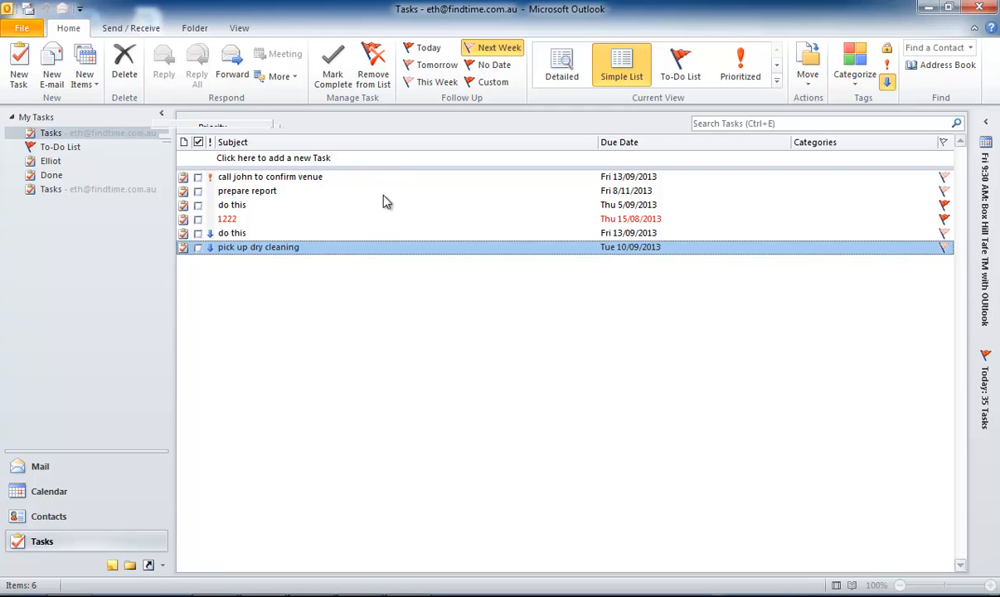
pyautogui.rightClick(312, 147)
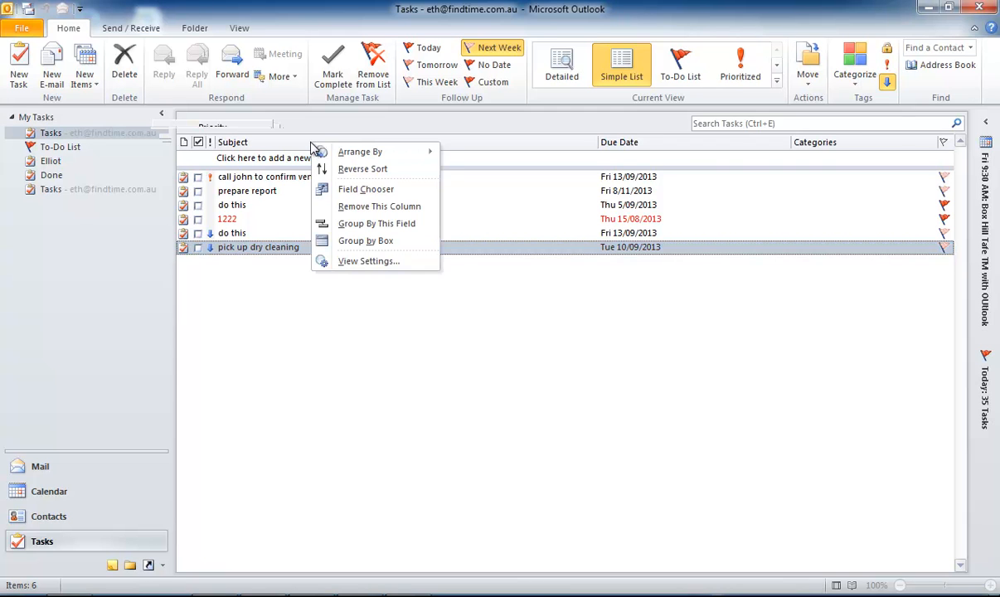
pyautogui.click(409, 249)
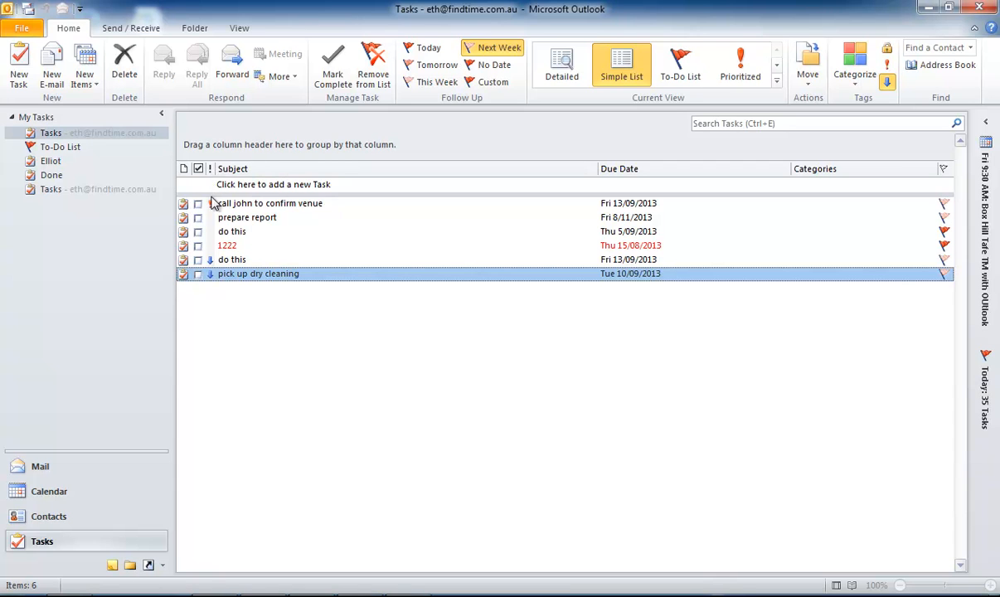
pyautogui.moveTo(214, 203)
pyautogui.mouseDown()
pyautogui.moveTo(210, 130)
pyautogui.moveTo(215, 197)
pyautogui.mouseUp()
pyautogui.moveTo(210, 156)
pyautogui.mouseDown()
pyautogui.moveTo(207, 123)
pyautogui.moveTo(214, 146)
pyautogui.mouseUp()
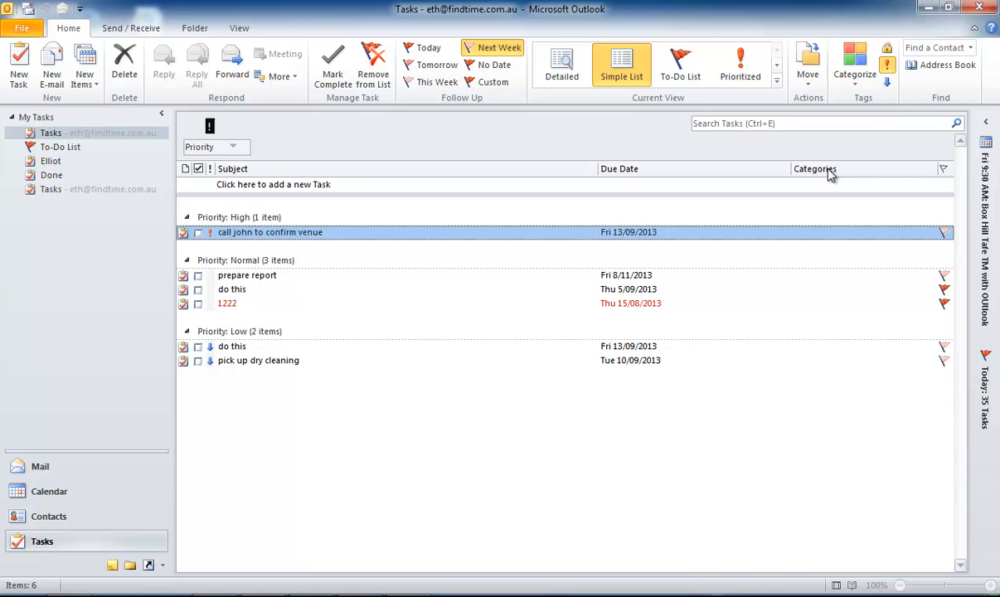
# Create a red color category named Business Development and assign it to the high-priority venue confirmation task.
pyautogui.click(860, 88)
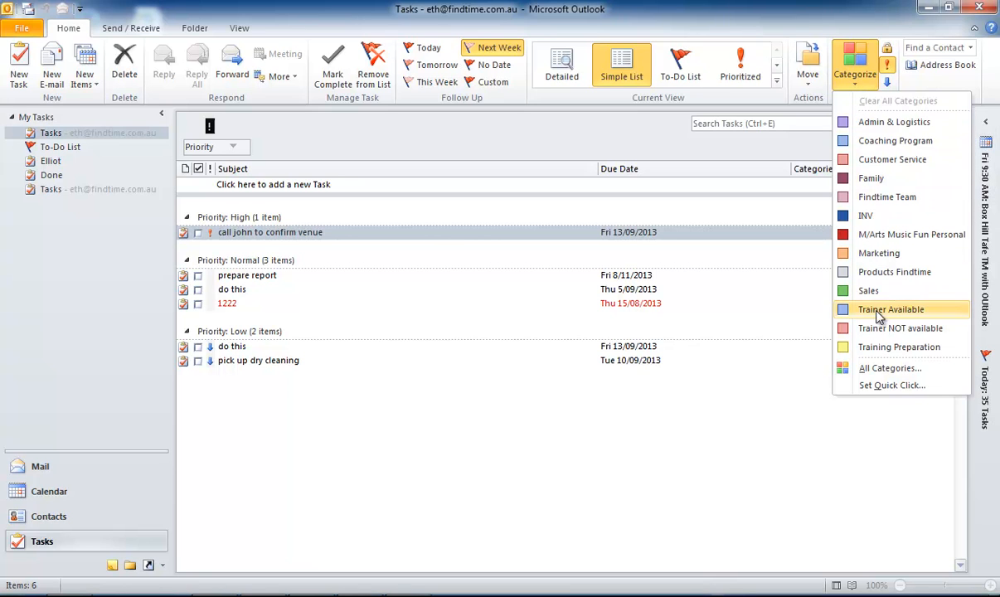
pyautogui.click(925, 370)
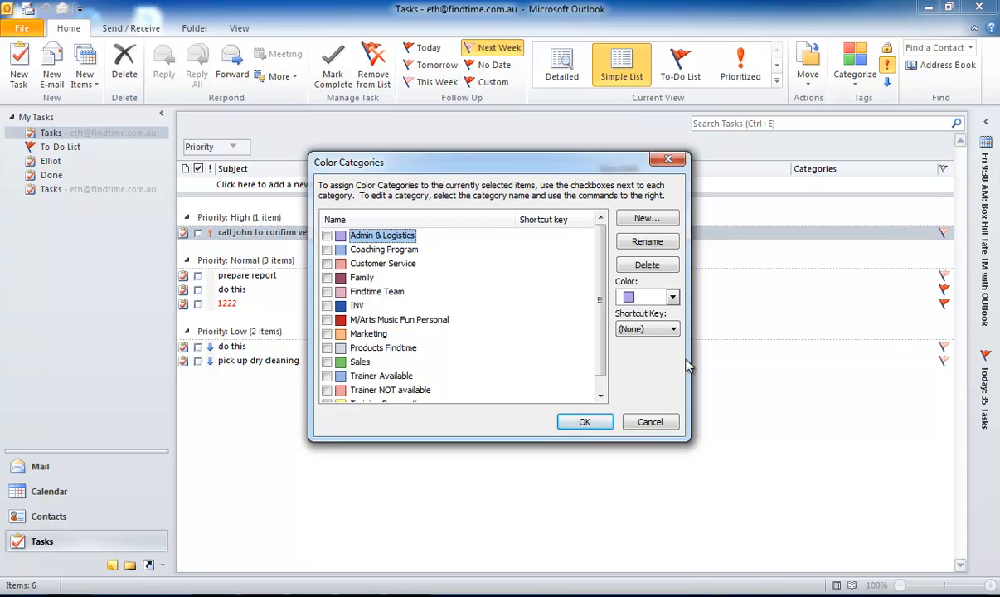
pyautogui.click(645, 219)
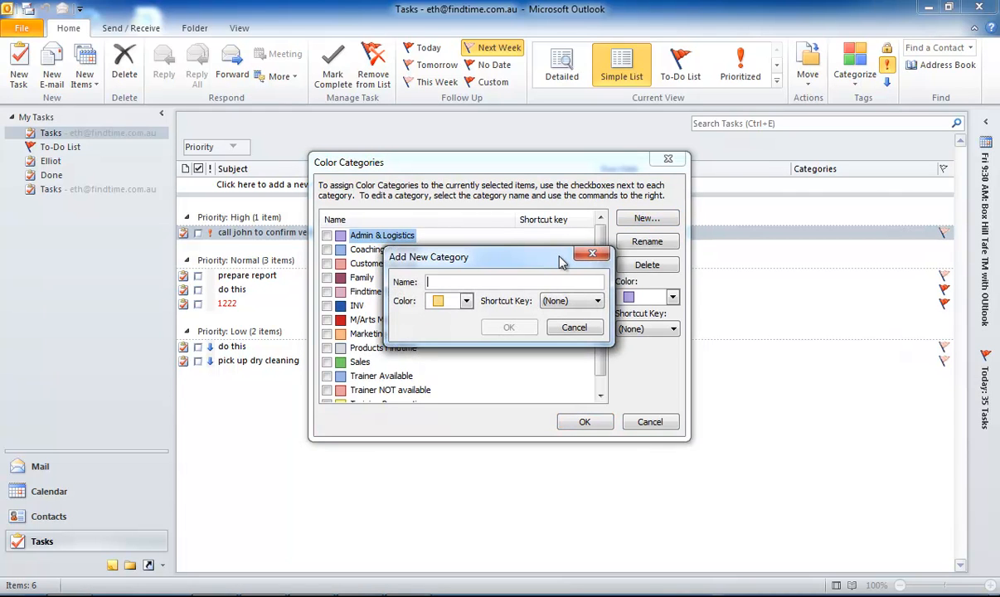
pyautogui.write('Busine')
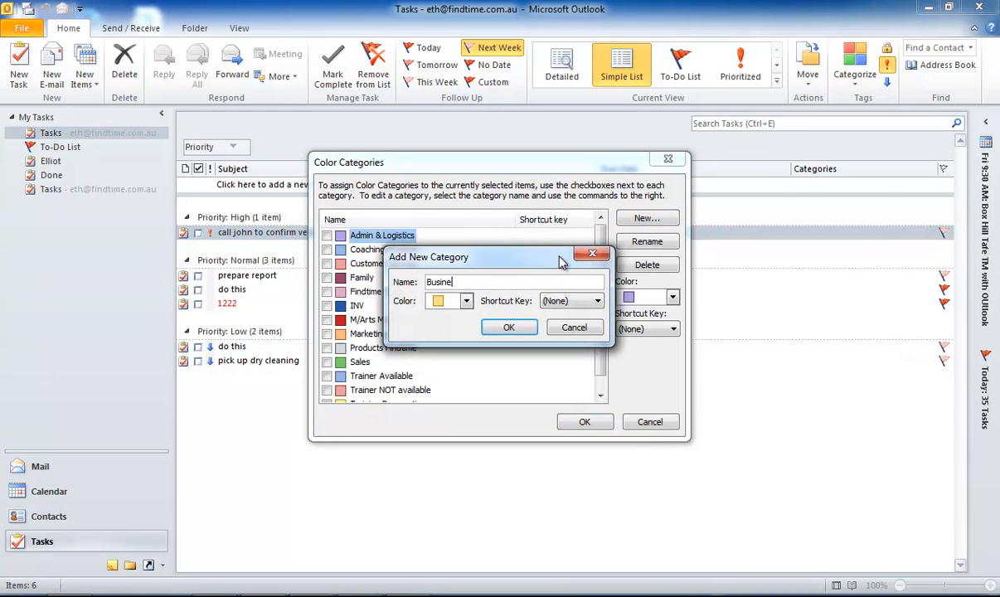
pyautogui.write('ss Development')
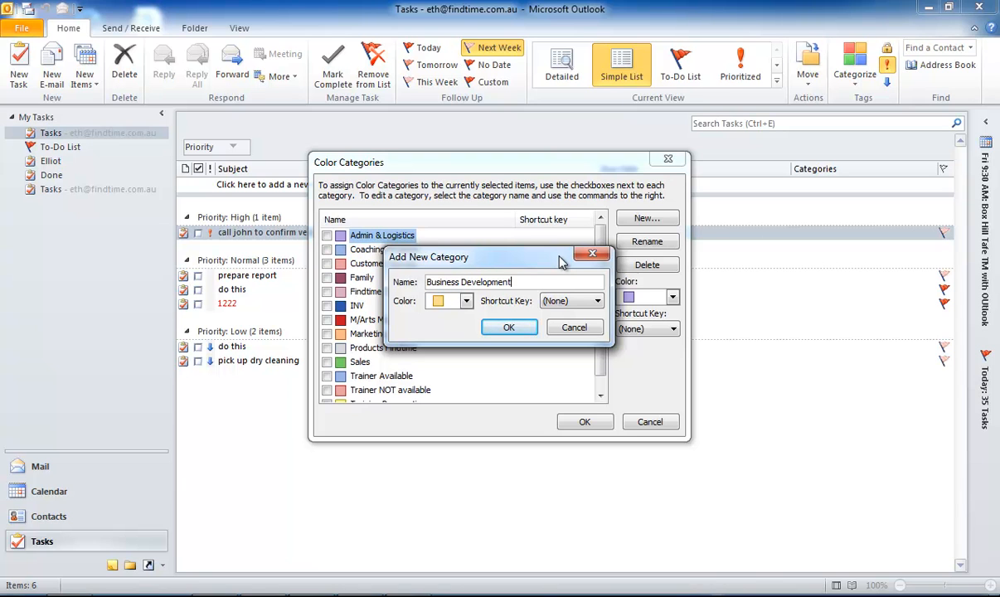
pyautogui.click(462, 301)
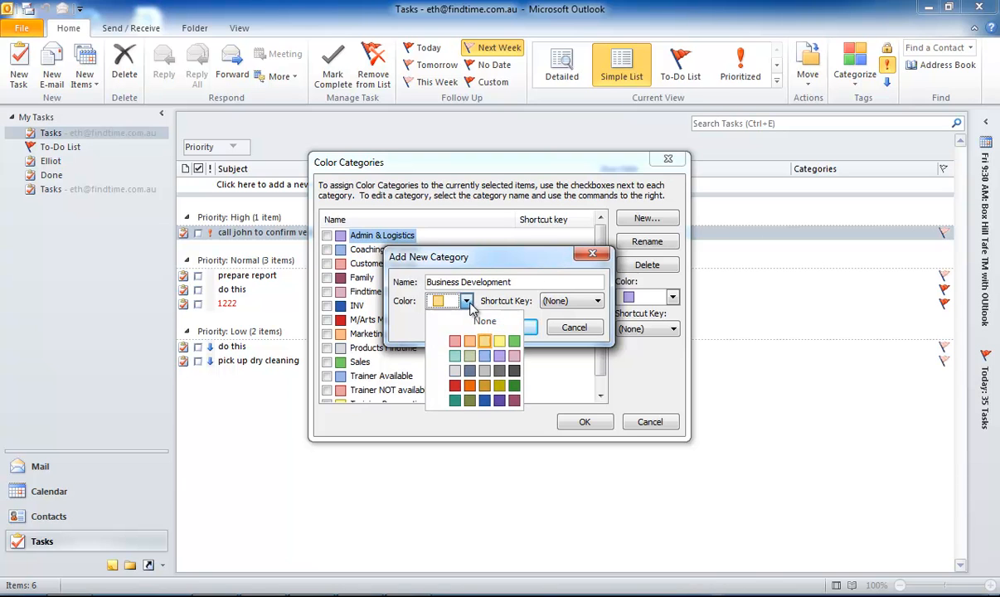
pyautogui.click(454, 384)
pyautogui.click(510, 330)
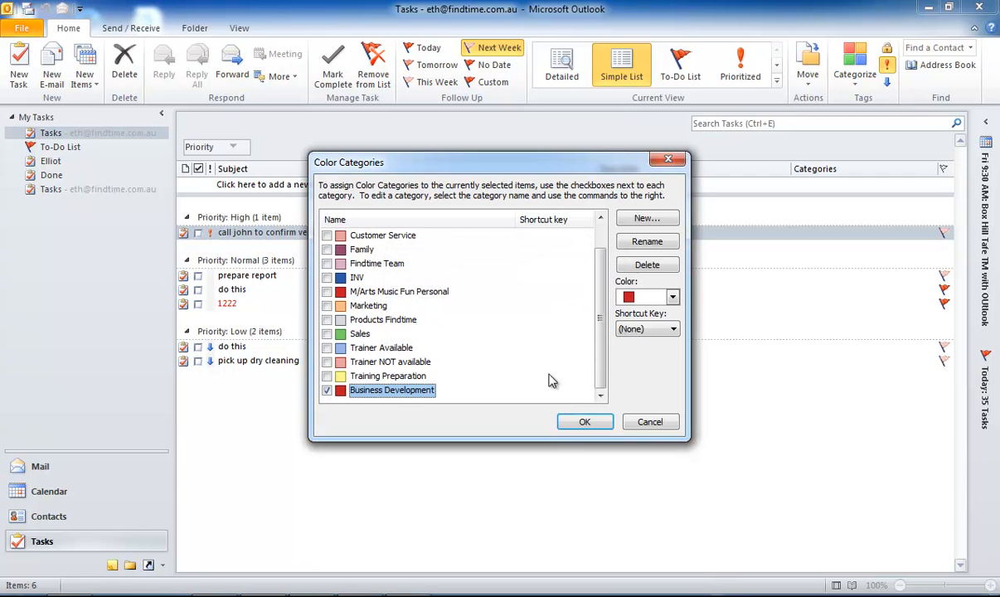
pyautogui.click(585, 424)
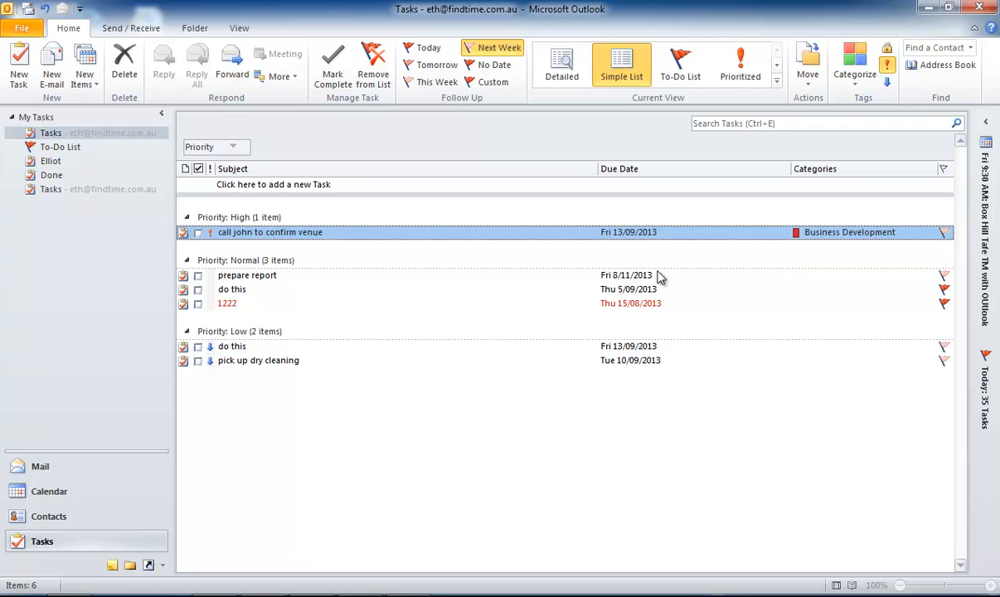
# Assign the Admin & Logistics category to the "prepare report" task and save it.
pyautogui.doubleClick(570, 277)
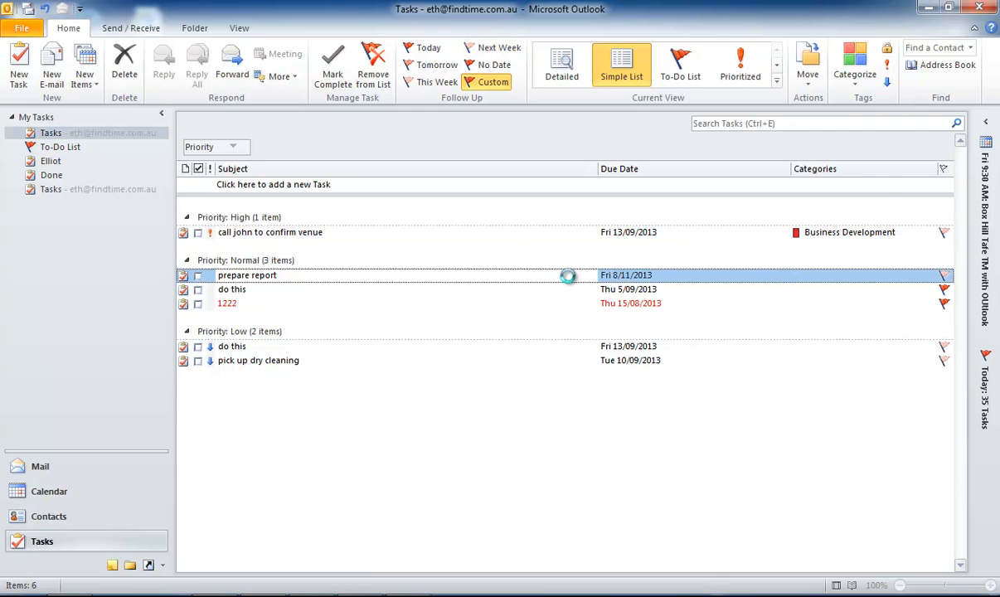
pyautogui.click(540, 133)
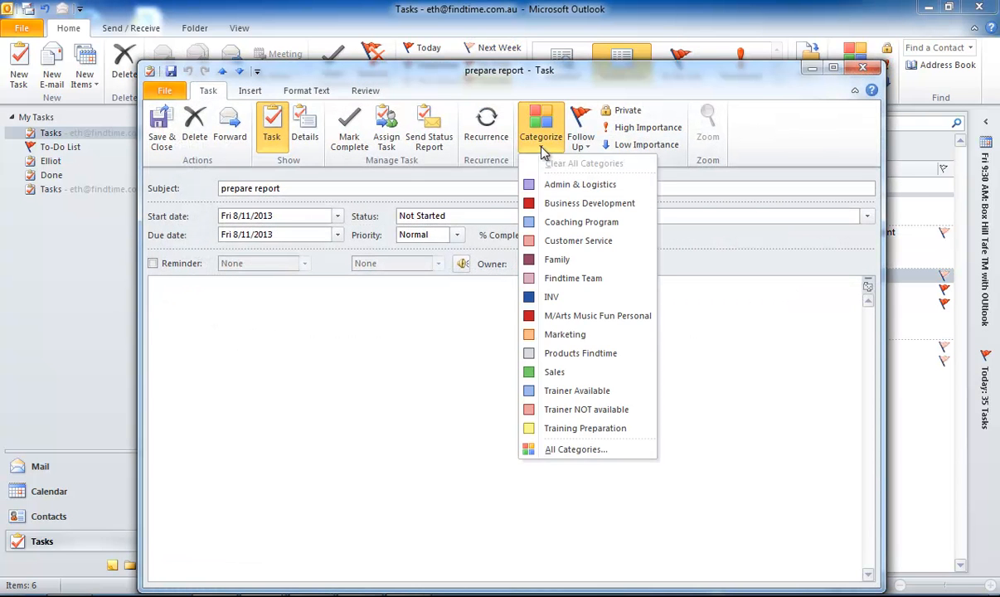
pyautogui.click(566, 185)
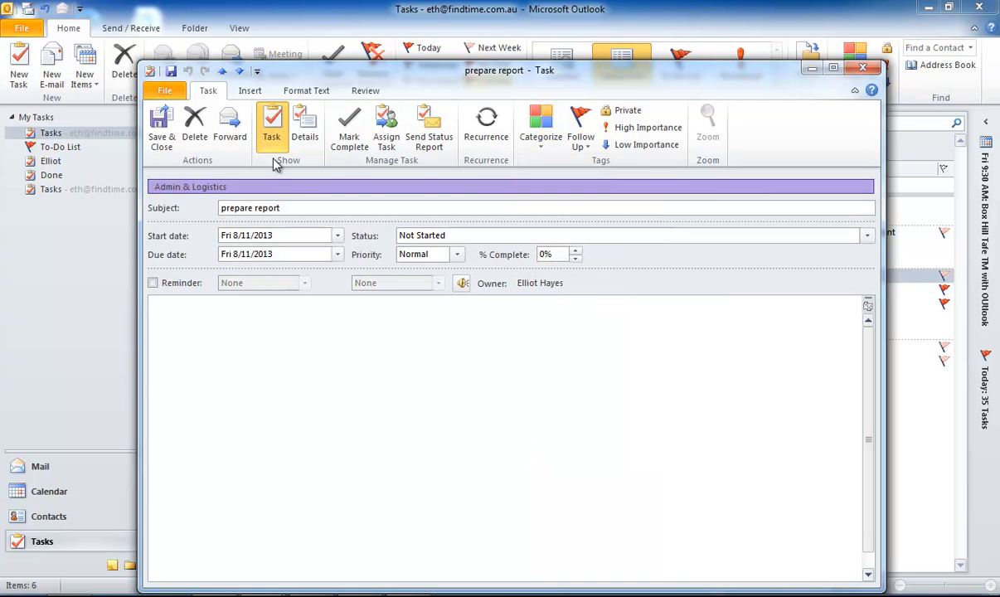
pyautogui.click(160, 130)
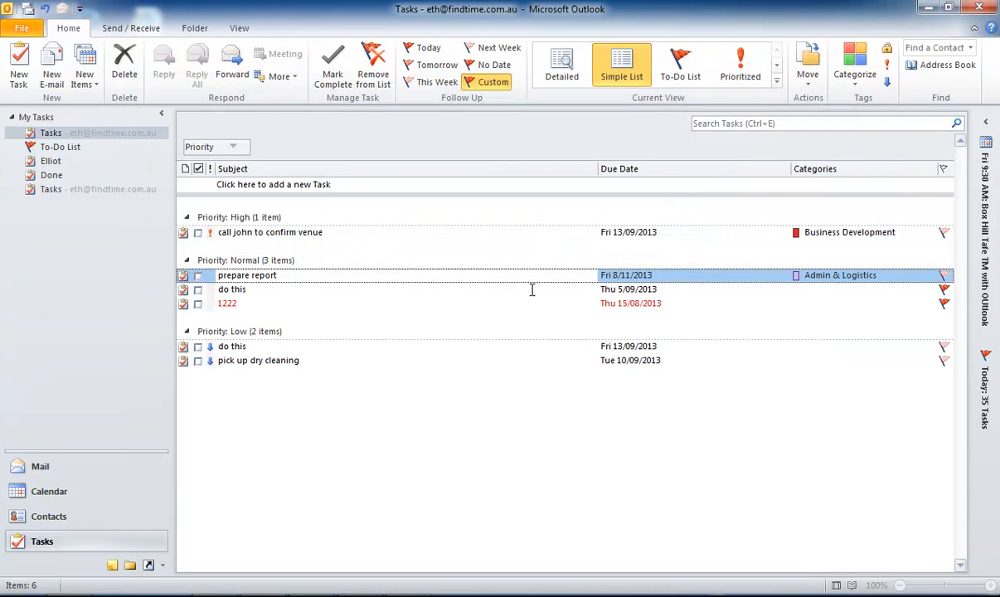
# Assign the Customer Service category to the "pick up dry cleaning" task and save it.
pyautogui.doubleClick(505, 361)
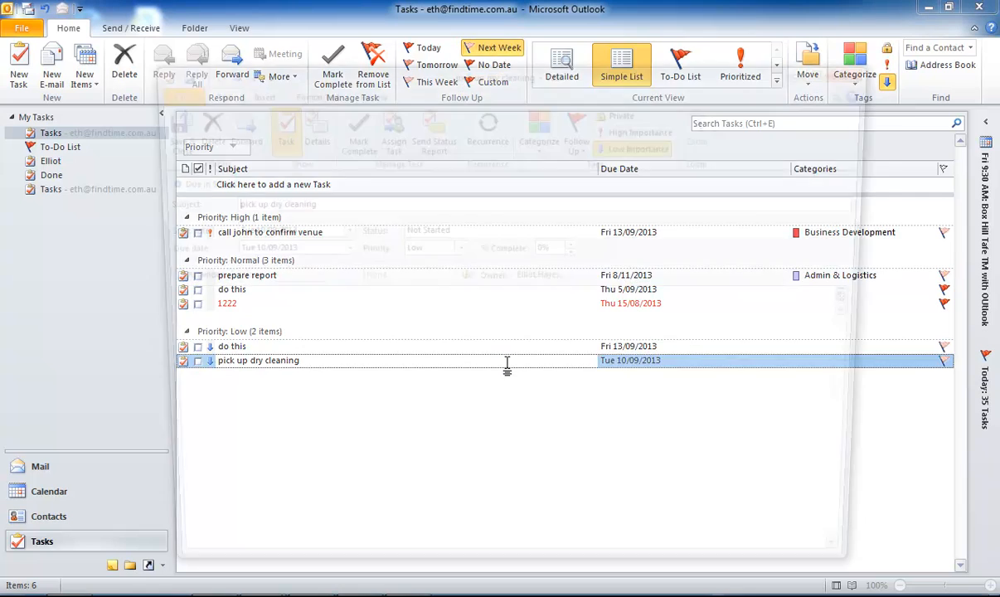
pyautogui.click(525, 143)
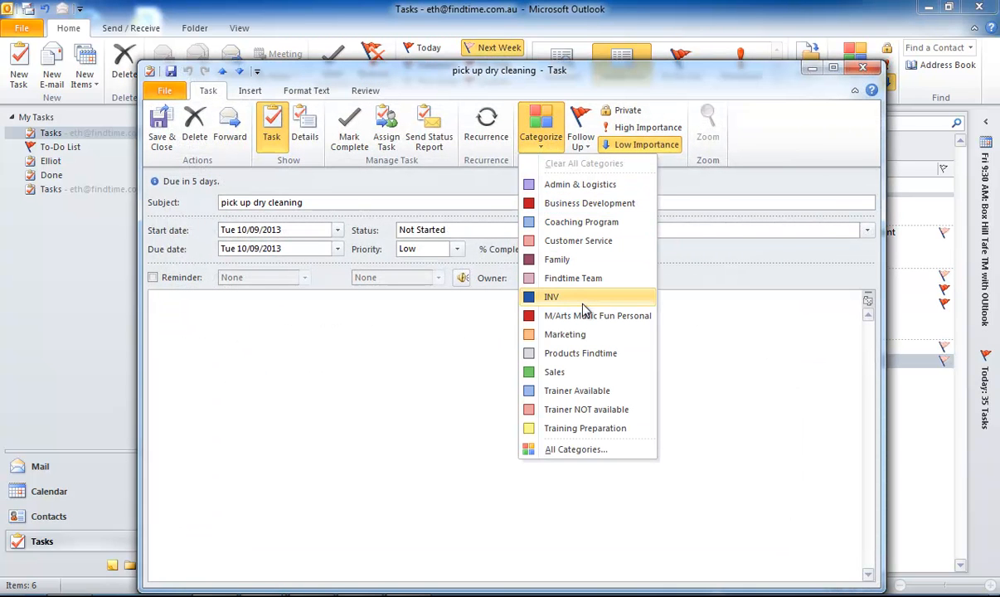
pyautogui.click(563, 242)
pyautogui.click(162, 126)
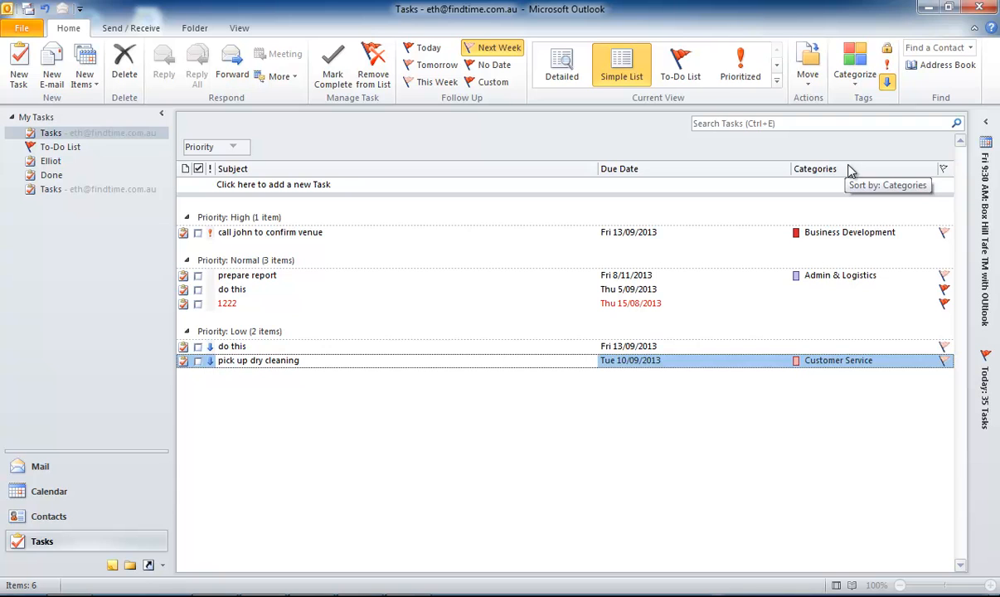
# Group the tasks by Categories within each priority and sort them by due date in ascending order.
pyautogui.moveTo(851, 169); pyautogui.dragTo(328, 161)
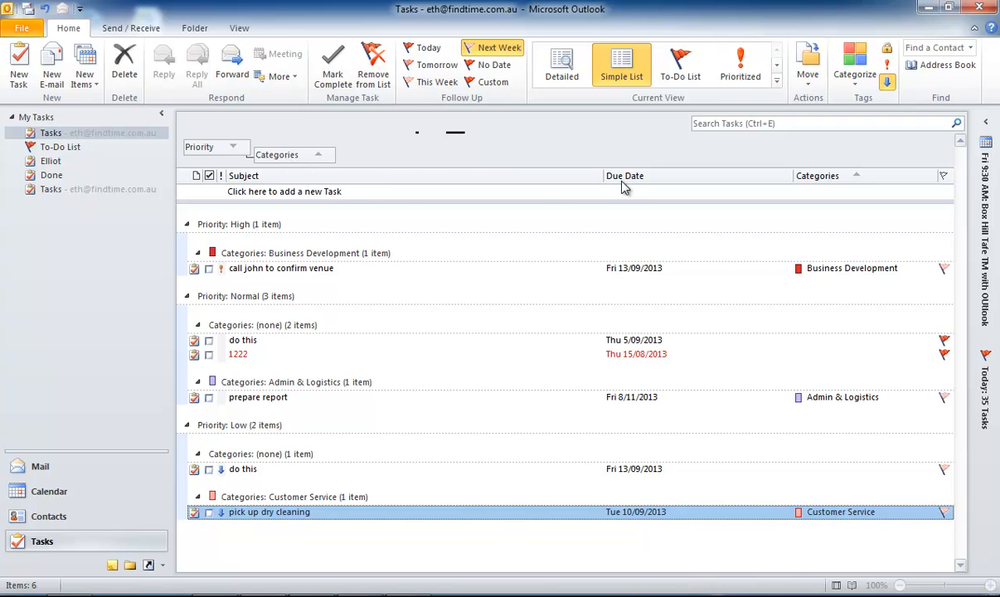
pyautogui.click(655, 177)
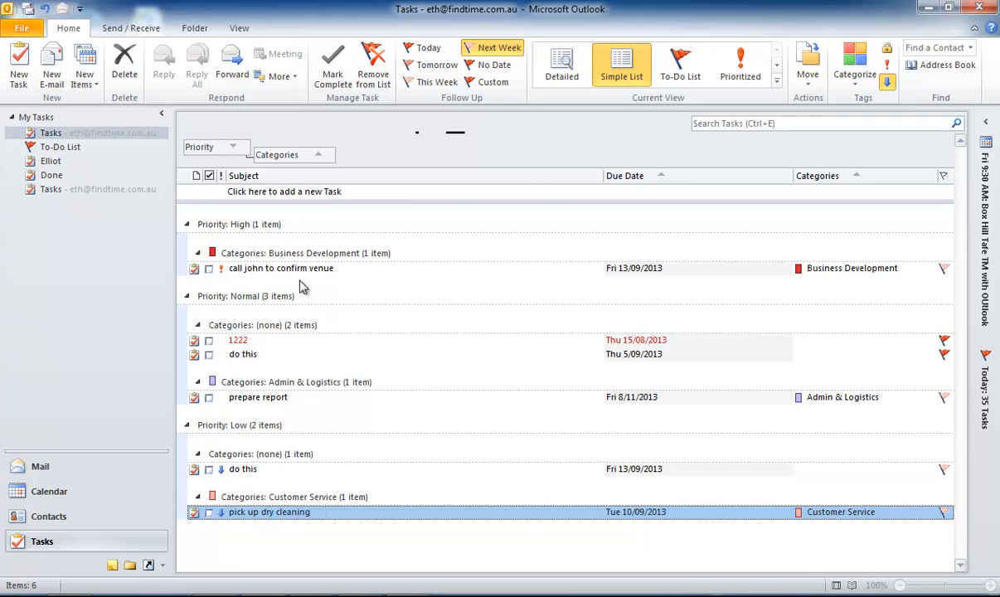
pyautogui.click(332, 247)
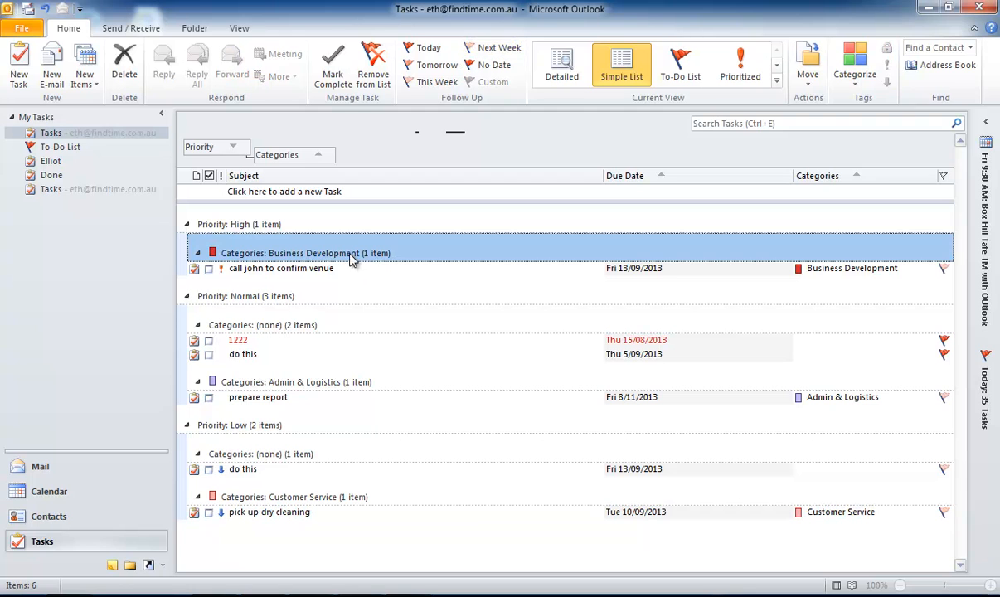
pyautogui.click(282, 374)
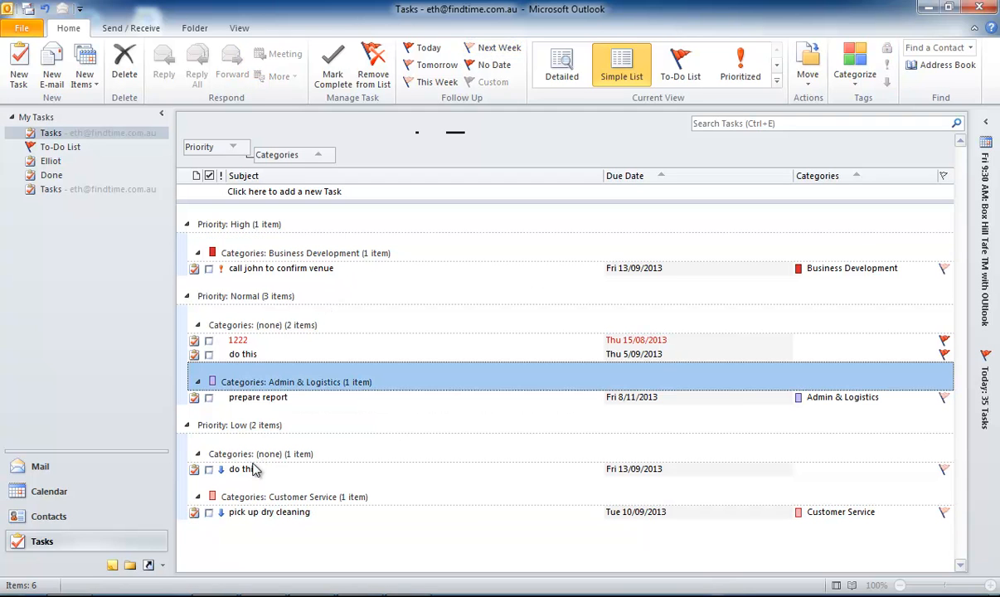
pyautogui.click(238, 492)
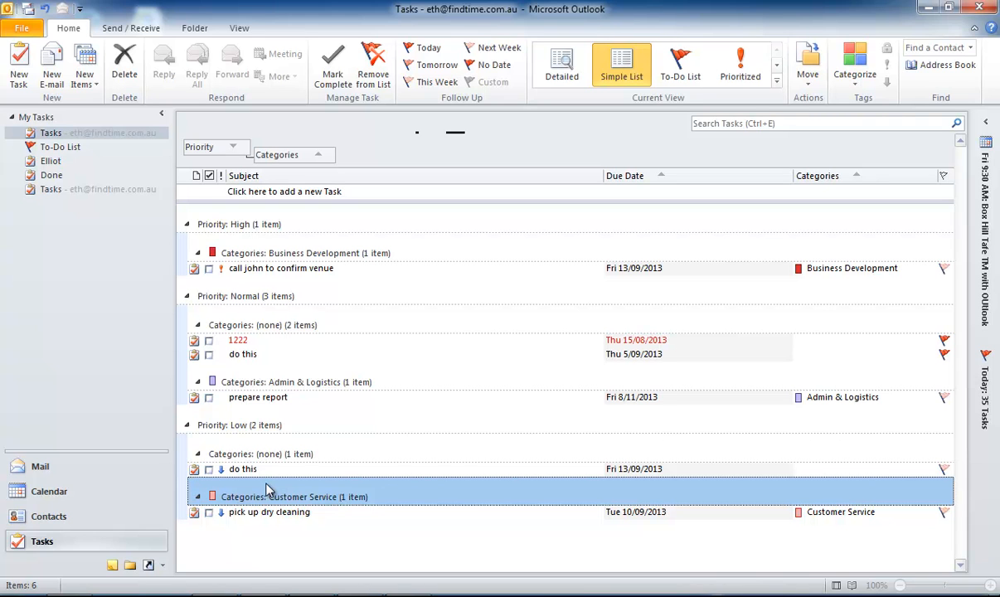
pyautogui.click(340, 253)
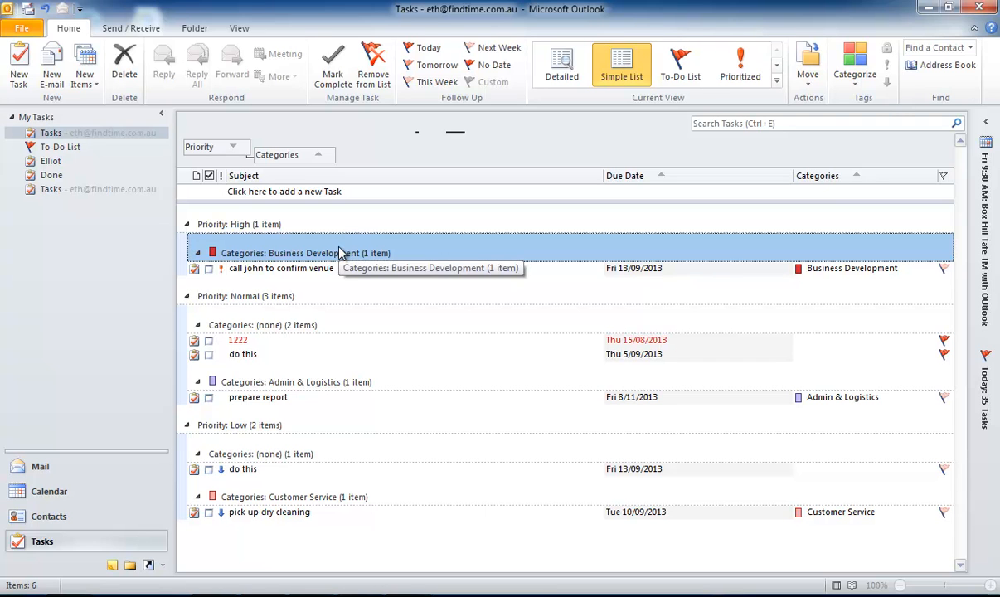
pyautogui.click(304, 381)
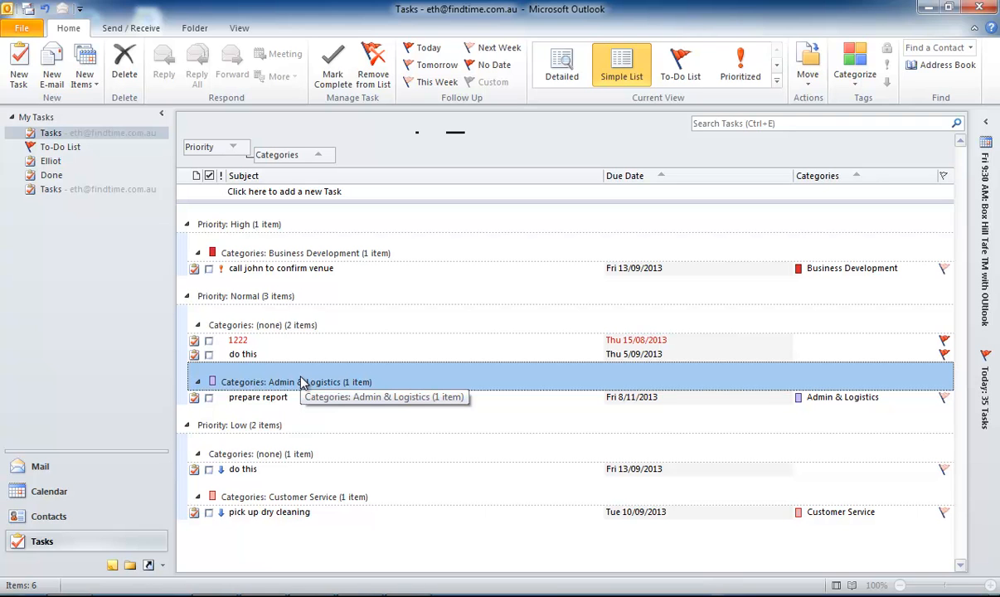
# Move the normal-priority "do this" task into the Business Development group under High priority.
pyautogui.click(287, 354)
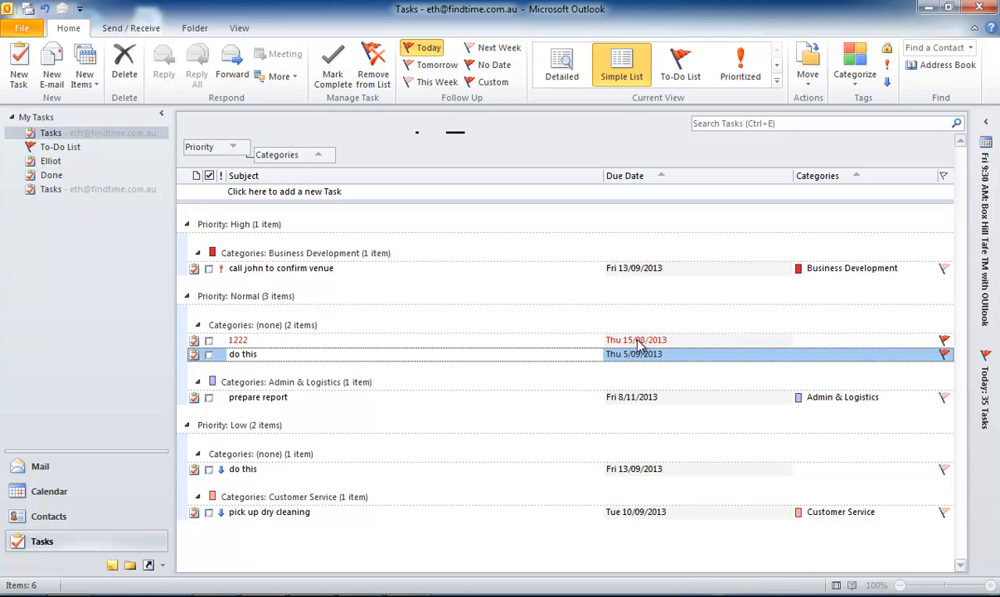
pyautogui.moveTo(652, 365); pyautogui.dragTo(624, 278)
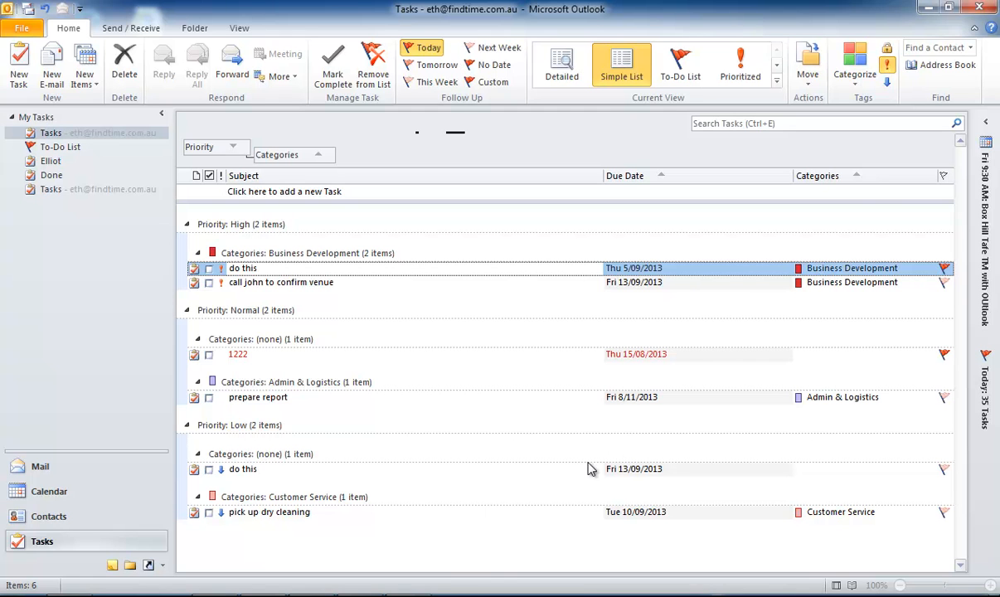
pyautogui.moveTo(409, 596)
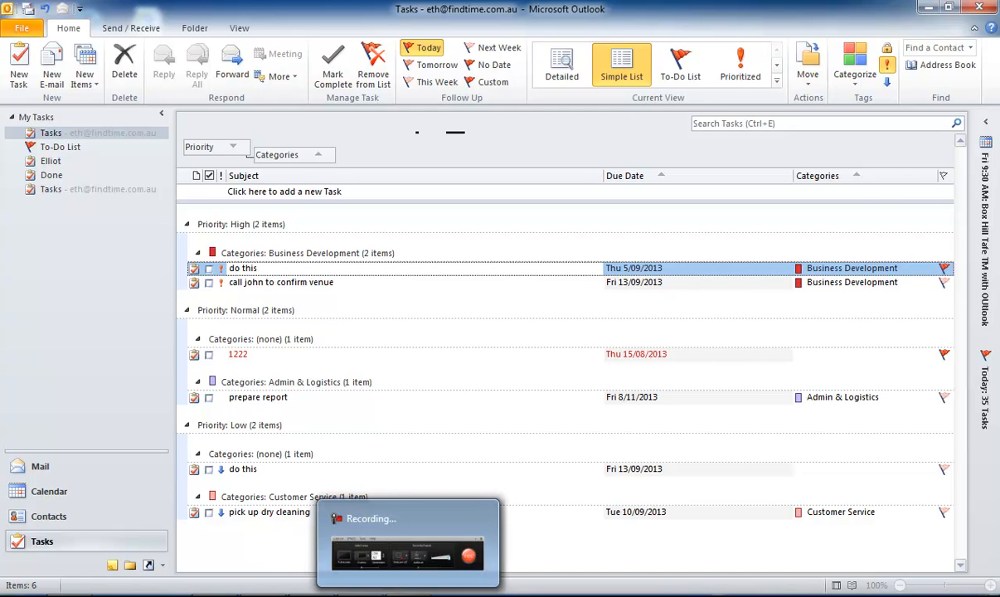